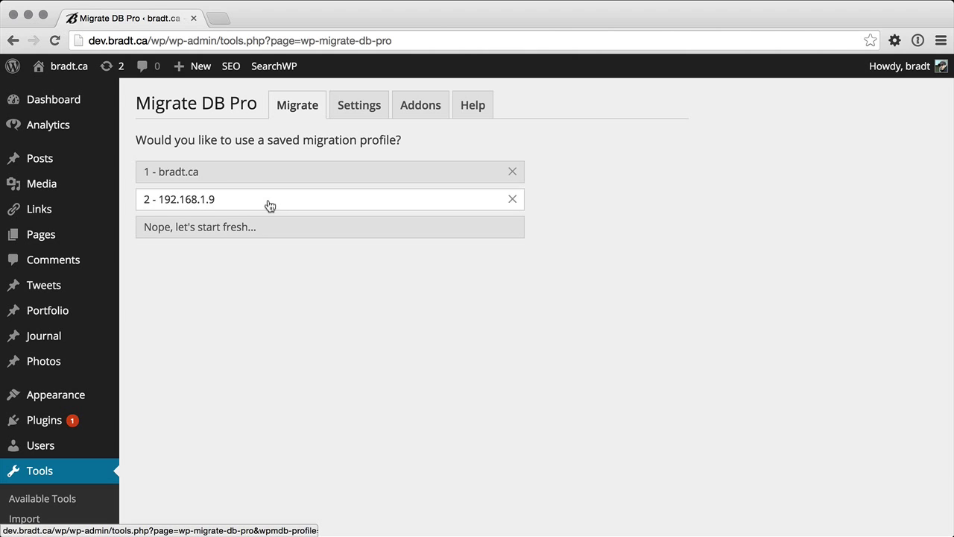
Open saved migration profile 2, 192.168.1.9, review its push, table and media file settings, and run the migration while saving the profile
{"action": "left_click", "coordinate": [205, 205]}
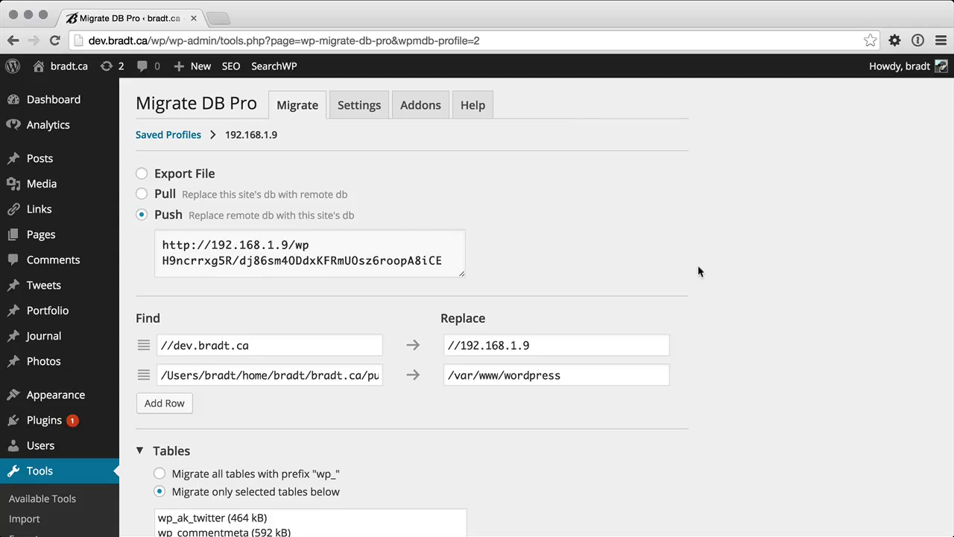
{"action": "scroll", "coordinate": [697, 266], "scroll_direction": "down", "scroll_amount": 6}
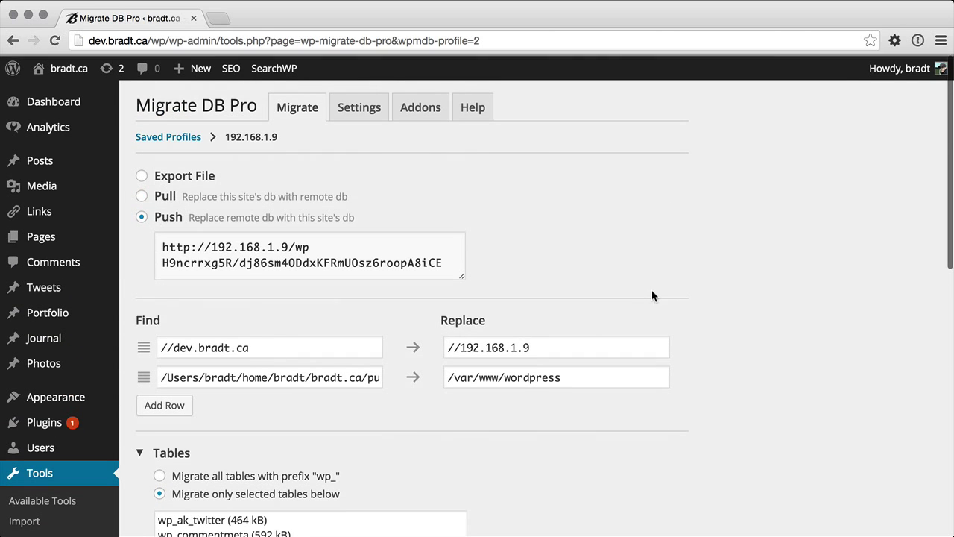
{"action": "scroll", "coordinate": [659, 297], "scroll_direction": "down", "scroll_amount": 12}
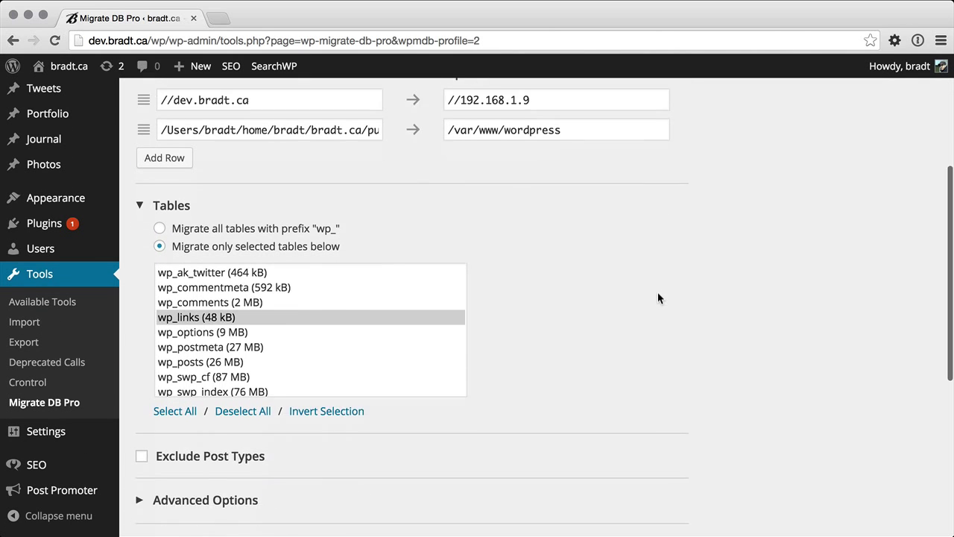
{"action": "scroll", "coordinate": [658, 296], "scroll_direction": "down", "scroll_amount": 4}
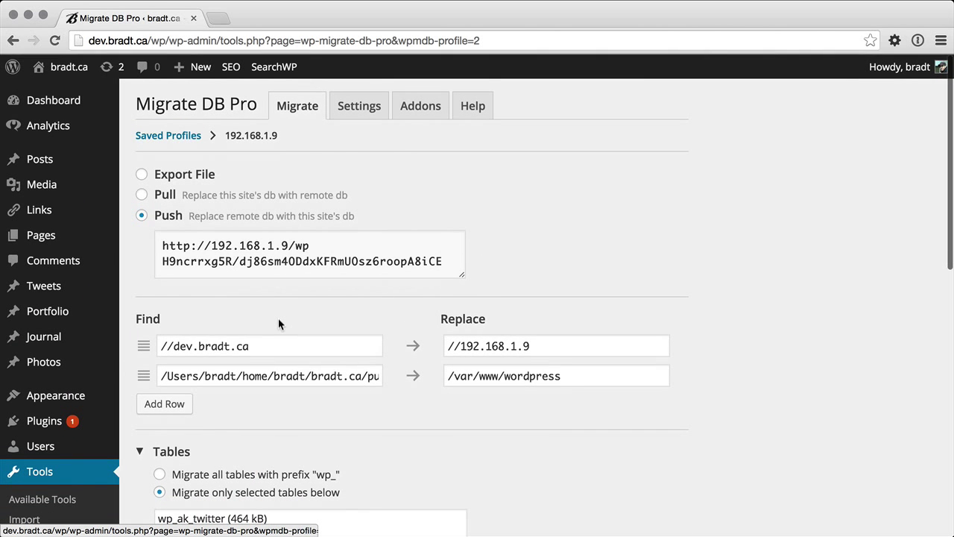
{"action": "scroll", "coordinate": [278, 317], "scroll_direction": "down", "scroll_amount": 5}
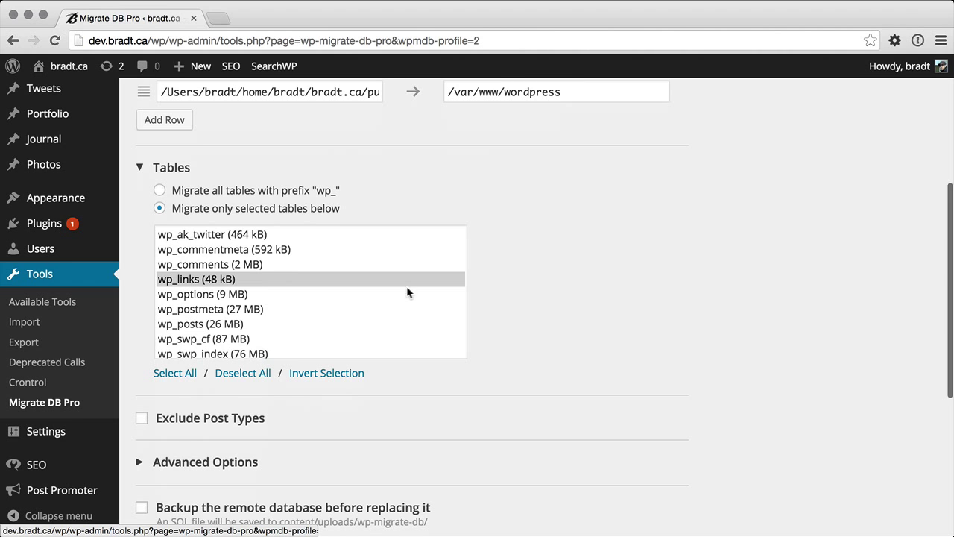
{"action": "scroll", "coordinate": [525, 313], "scroll_direction": "down", "scroll_amount": 5}
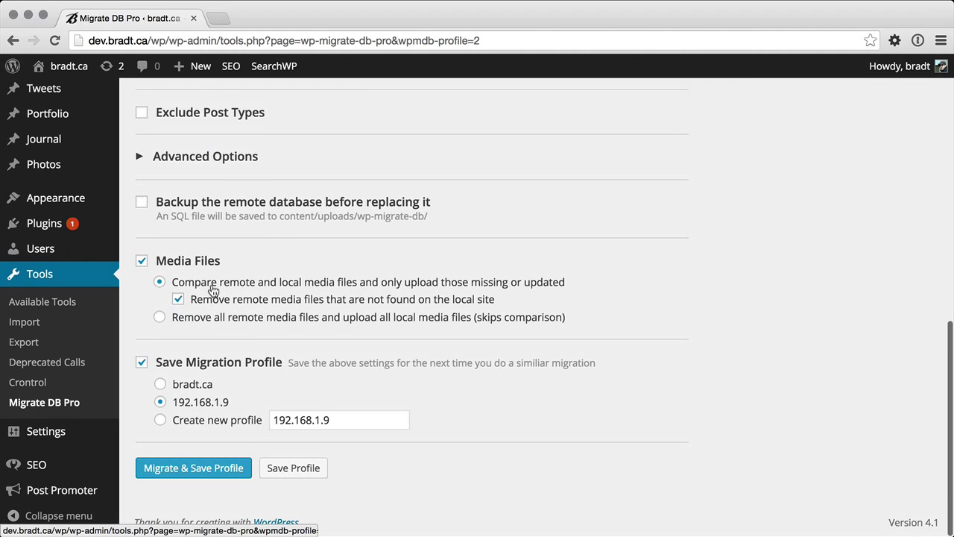
{"action": "left_click", "coordinate": [189, 471]}
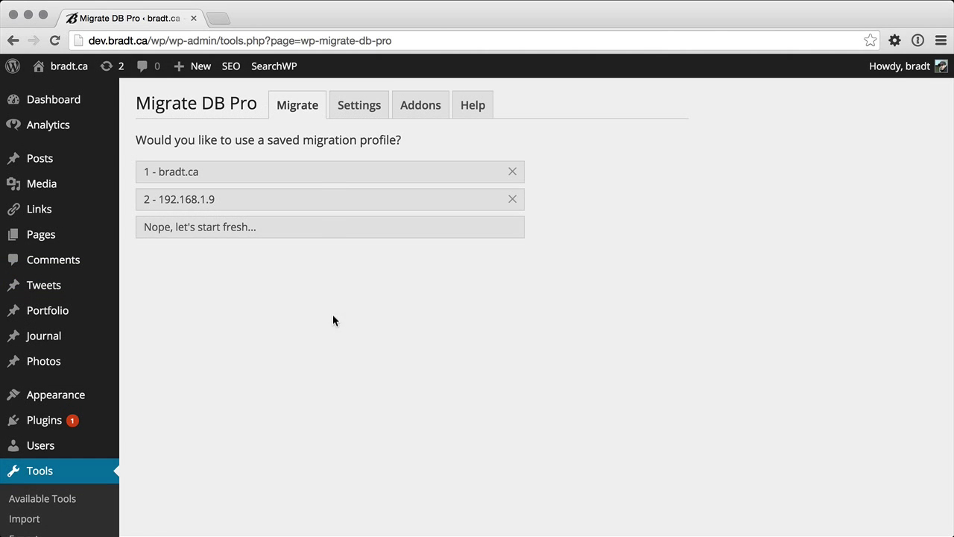
Reopen saved profile 2, 192.168.1.9, and run its push migration again with the same settings, saving the profile
{"action": "left_click", "coordinate": [228, 202]}
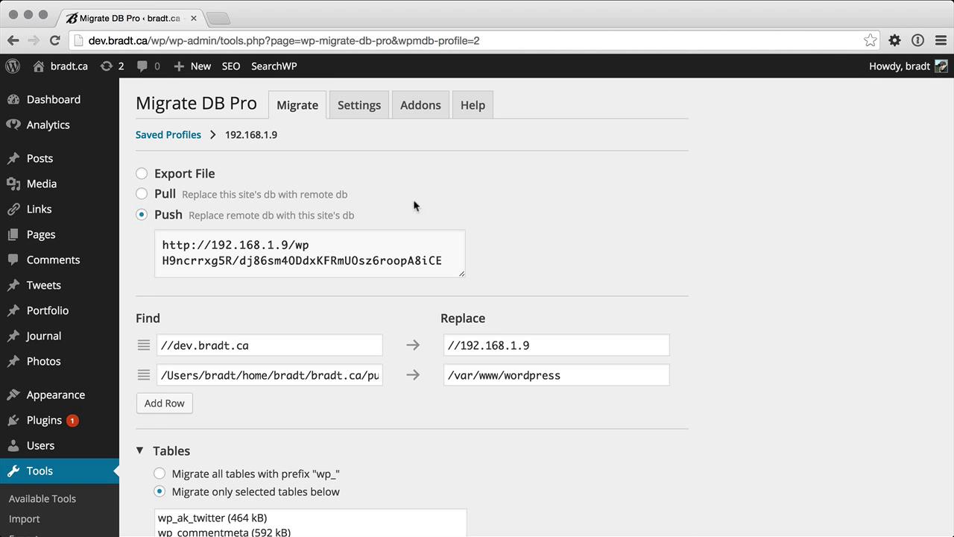
{"action": "scroll", "coordinate": [502, 257], "scroll_direction": "down", "scroll_amount": 10}
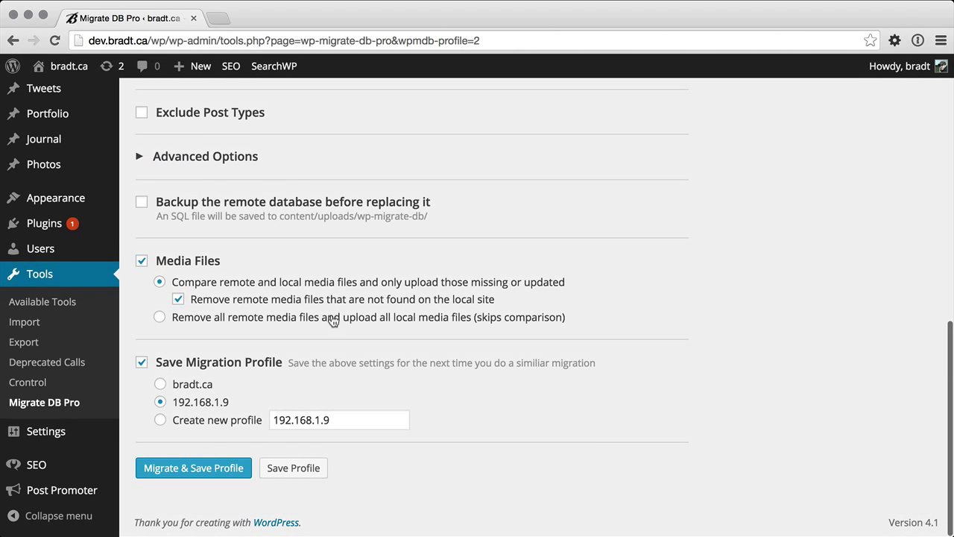
{"action": "left_click", "coordinate": [202, 470]}
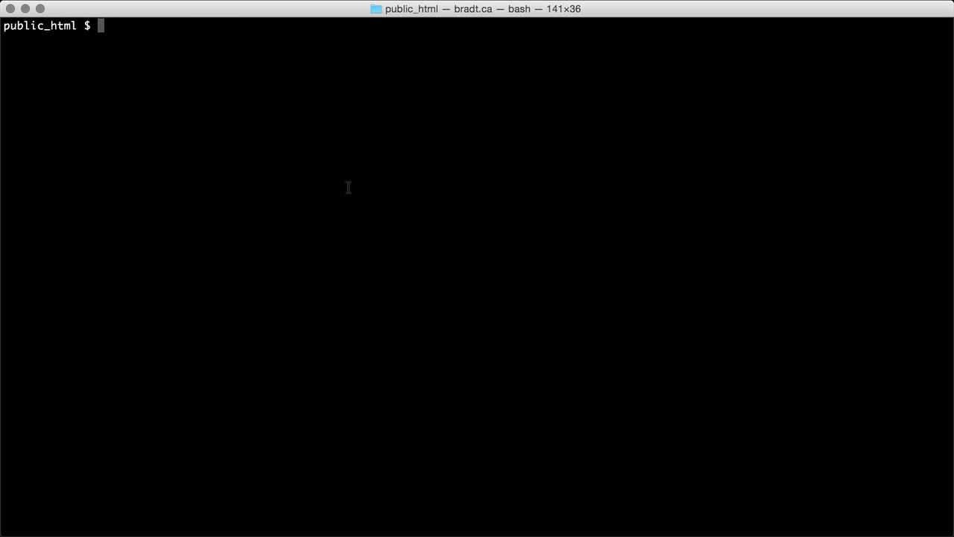
In the terminal, look up the usage of wp wpmdb and read its help page with wp help wpmdb
{"action": "type", "text": "wp wpmdb"}
{"action": "key", "text": "Return"}
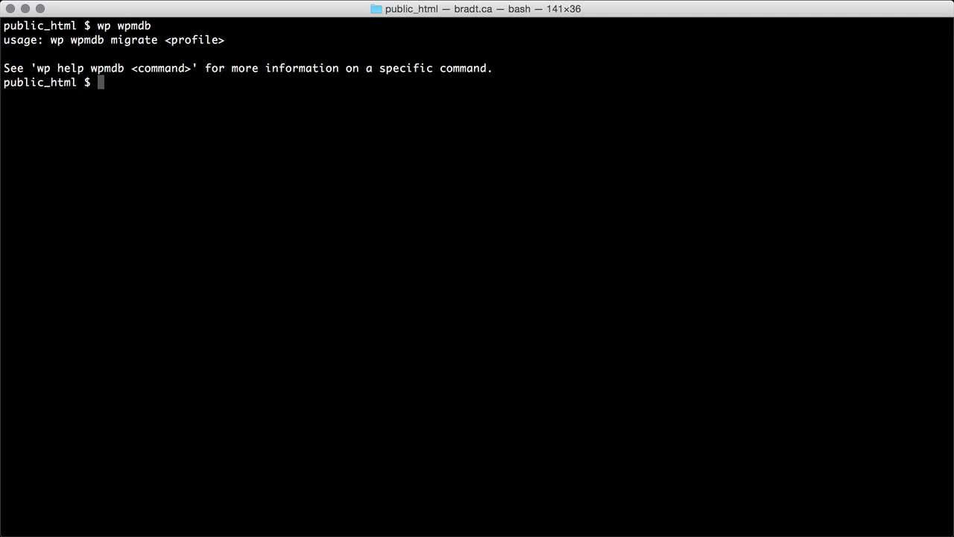
{"action": "type", "text": "wp help wpmdb"}
{"action": "key", "text": "Return"}
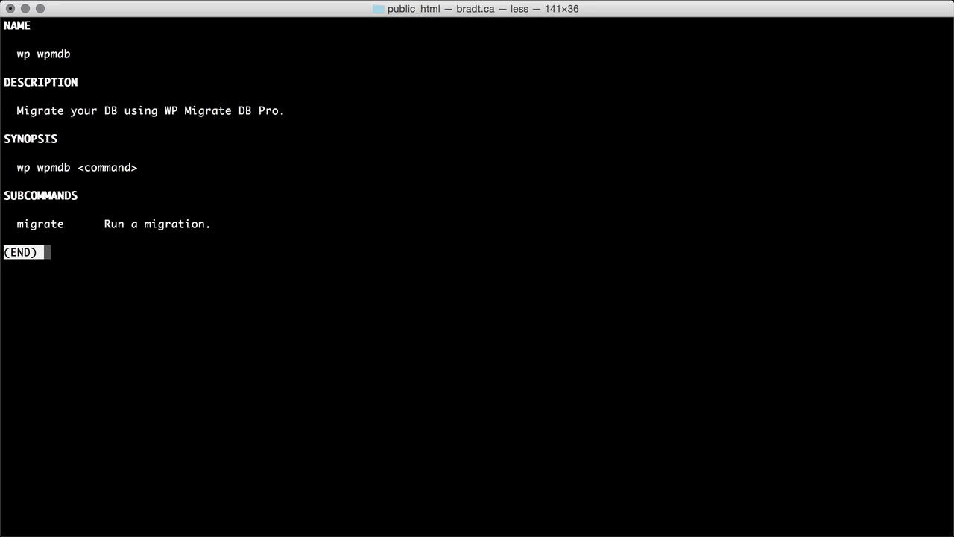
{"action": "key", "text": "q"}
Run the migration of saved profile 2 from the command line with wp wpmdb migrate 2
{"action": "key", "text": "Up"}
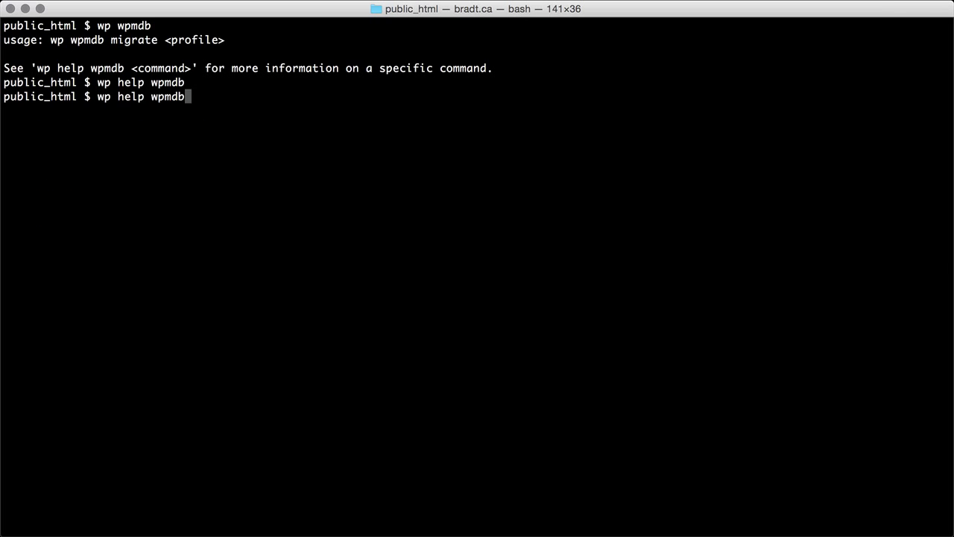
{"action": "key", "text": "Down"}
{"action": "key", "text": "Up"}
{"action": "key", "text": "Down"}
{"action": "type", "text": "wp "}
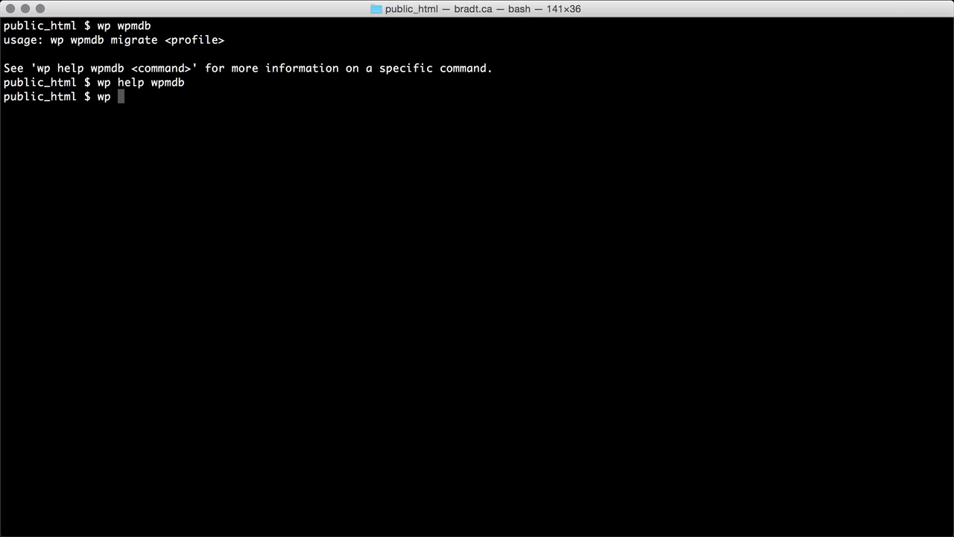
{"action": "type", "text": "m"}
{"action": "key", "text": "BackSpace"}
{"action": "type", "text": "wpmdb migrate 2"}
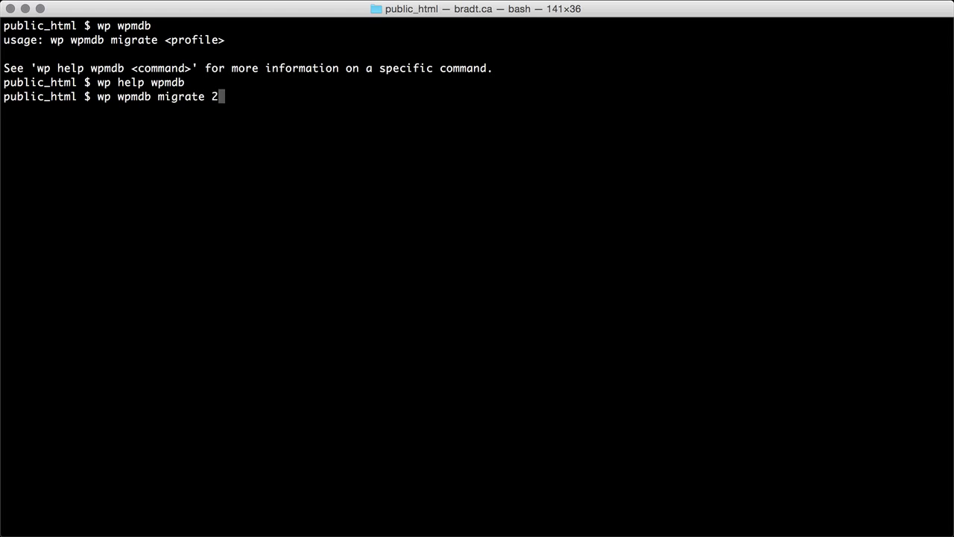
{"action": "key", "text": "Return"}
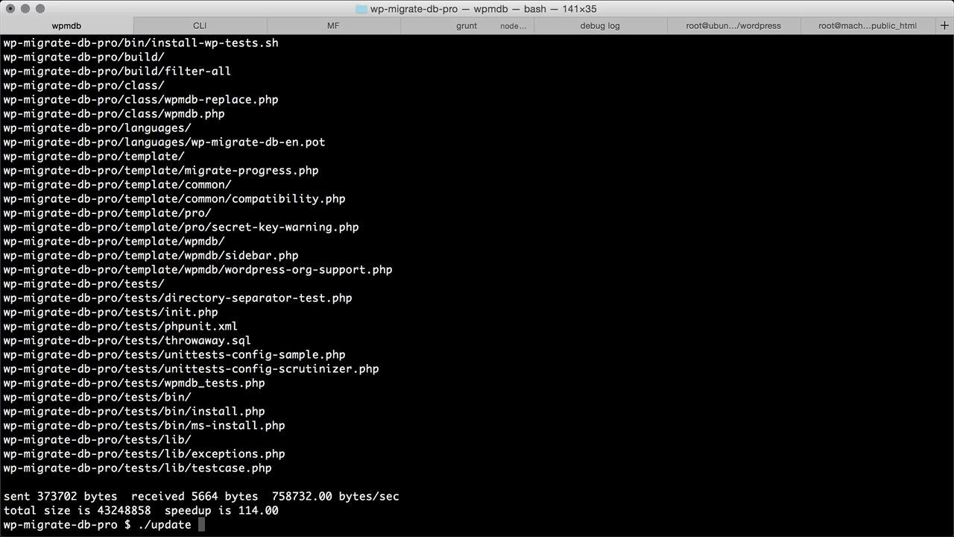
Run the ./update script in the wp-migrate-db-pro folder
{"action": "key", "text": "Return"}
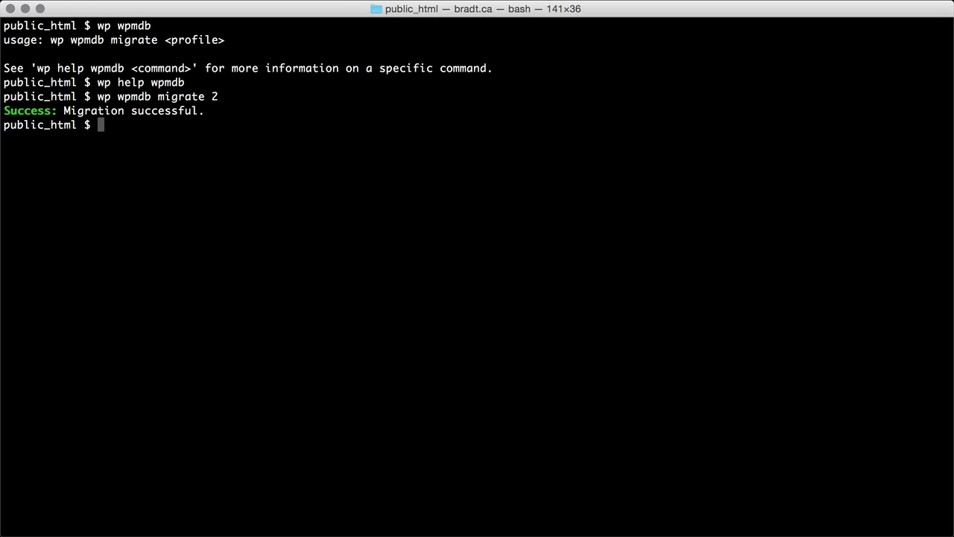
Recall the previous migrate command at the public_html prompt and rewrite it as wp migratedb
{"action": "key", "text": "Up"}
{"action": "key", "text": "BackSpace"}
{"action": "key", "text": "BackSpace"}
{"action": "key", "text": "BackSpace"}
{"action": "key", "text": "BackSpace"}
{"action": "key", "text": "BackSpace"}
{"action": "key", "text": "BackSpace"}
{"action": "key", "text": "BackSpace"}
{"action": "key", "text": "BackSpace"}
{"action": "key", "text": "BackSpace"}
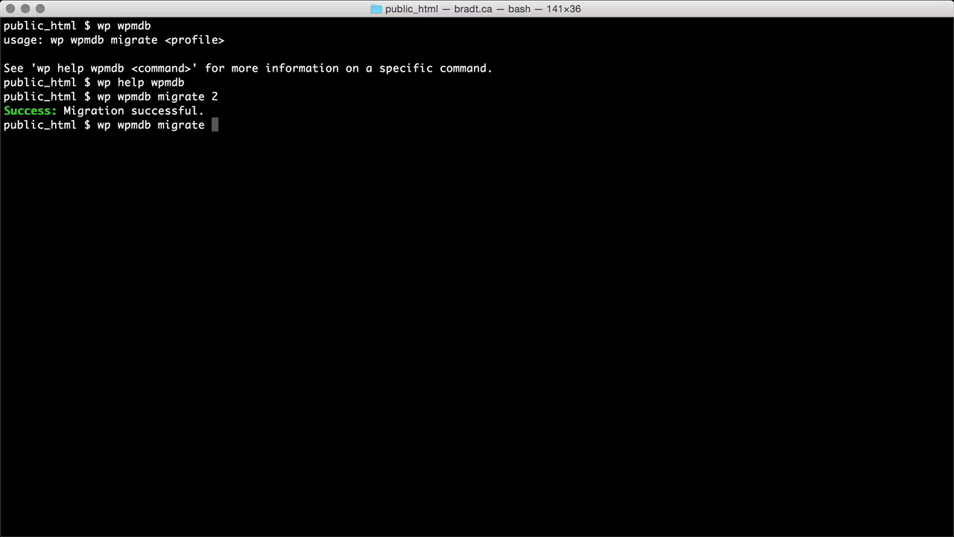
{"action": "key", "text": "BackSpace"}
{"action": "key", "text": "BackSpace"}
{"action": "key", "text": "BackSpace"}
{"action": "key", "text": "BackSpace"}
{"action": "key", "text": "BackSpace"}
{"action": "key", "text": "BackSpace"}
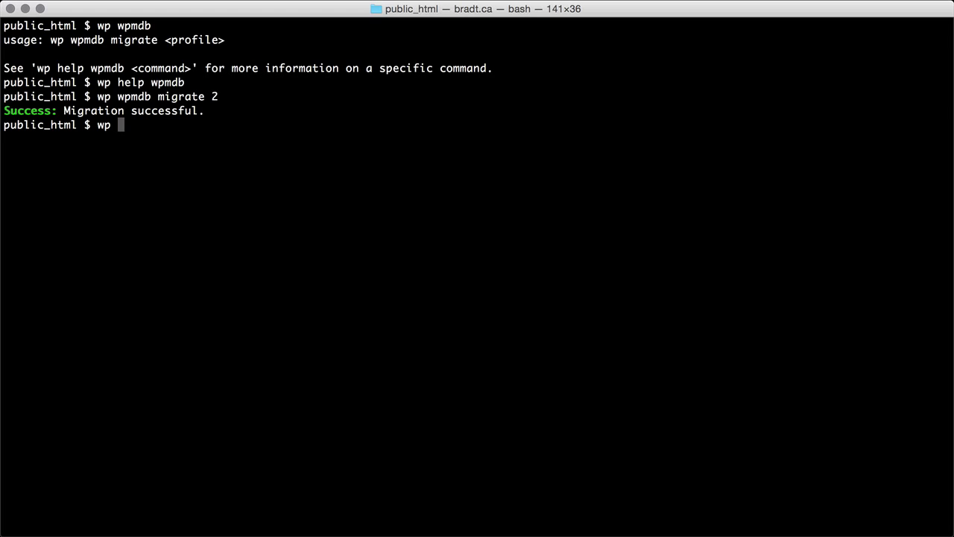
{"action": "type", "text": "migratedb"}
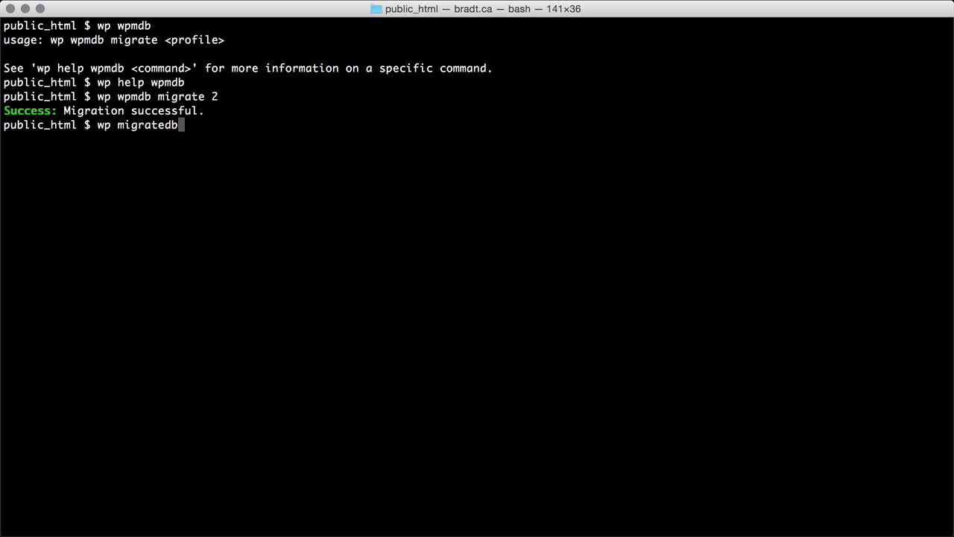
Try out the profile, push and pull subcommand names, and run wp migratedb without any of them to list its usage
{"action": "type", "text": " profile"}
{"action": "key", "text": "BackSpace"}
{"action": "key", "text": "BackSpace"}
{"action": "key", "text": "BackSpace"}
{"action": "key", "text": "BackSpace"}
{"action": "key", "text": "BackSpace"}
{"action": "key", "text": "BackSpace"}
{"action": "key", "text": "BackSpace"}
{"action": "key", "text": "BackSpace"}
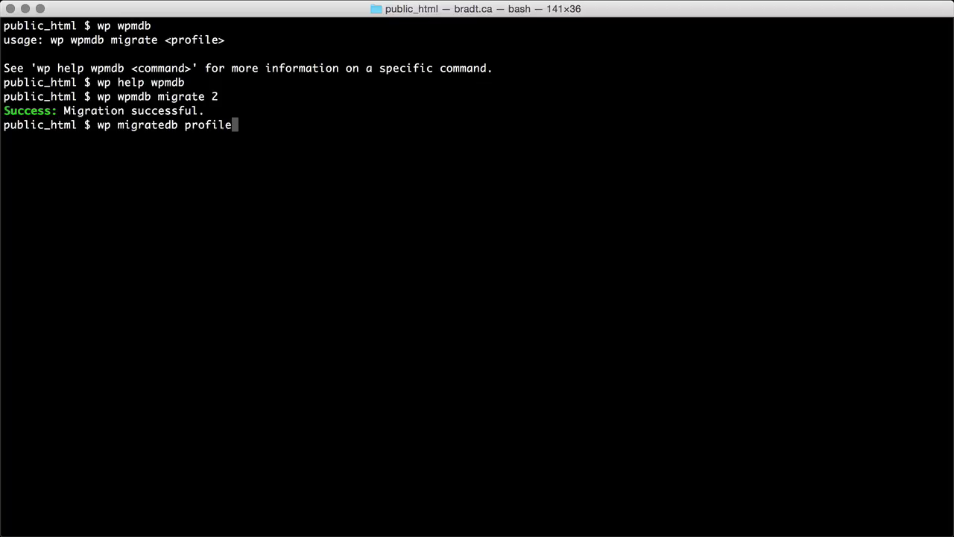
{"action": "type", "text": "push"}
{"action": "key", "text": "BackSpace"}
{"action": "key", "text": "BackSpace"}
{"action": "key", "text": "BackSpace"}
{"action": "key", "text": "BackSpace"}
{"action": "key", "text": "BackSpace"}
{"action": "type", "text": "pull"}
{"action": "key", "text": "BackSpace"}
{"action": "key", "text": "BackSpace"}
{"action": "key", "text": "BackSpace"}
{"action": "key", "text": "BackSpace"}
{"action": "key", "text": "BackSpace"}
{"action": "key", "text": "BackSpace"}
{"action": "key", "text": "Return"}
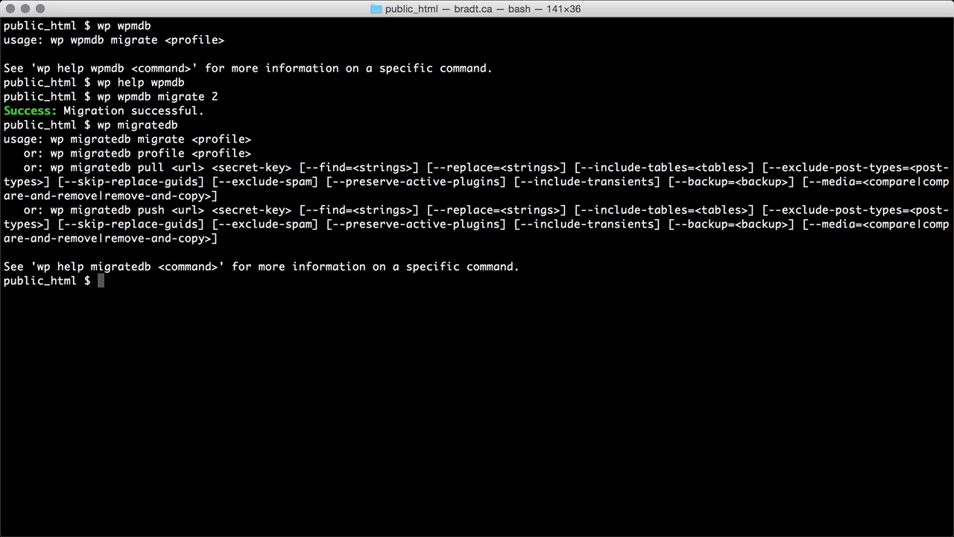
Try to open the help page with wp help migrate pull
{"action": "type", "text": "wp help migrate "}
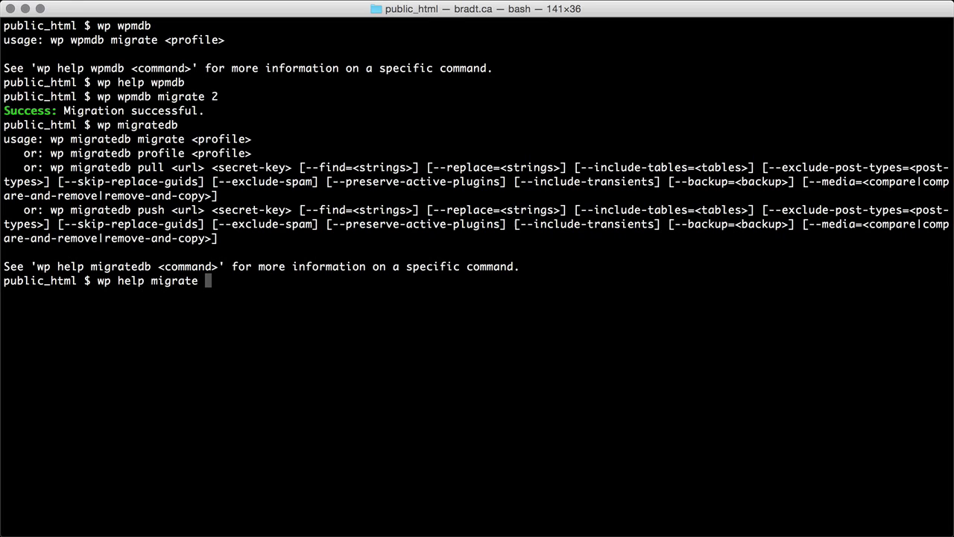
{"action": "type", "text": "pull"}
{"action": "key", "text": "Return"}
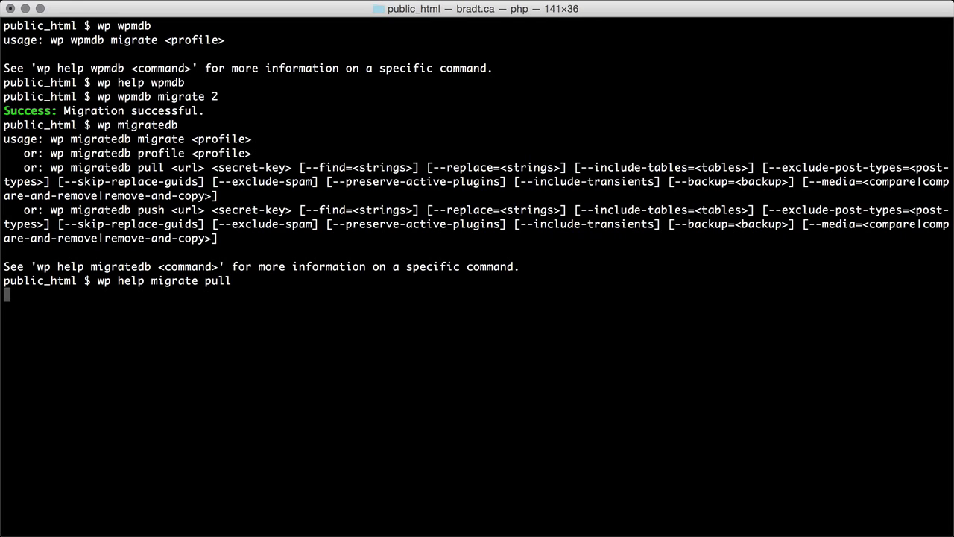
Correct the command to wp help migratedb pull and read through the help page's options and examples to the end
{"action": "key", "text": "Up"}
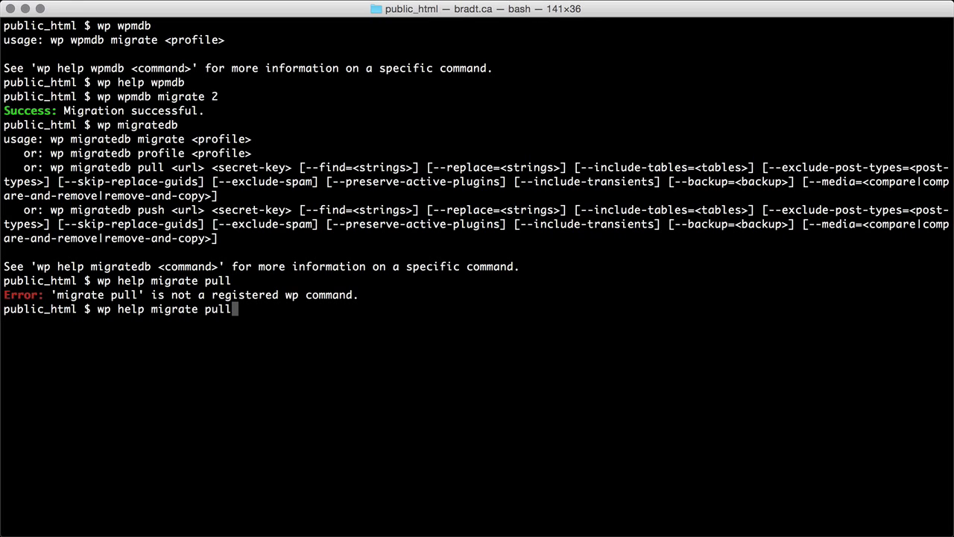
{"action": "key", "text": "BackSpace"}
{"action": "key", "text": "BackSpace"}
{"action": "key", "text": "BackSpace"}
{"action": "key", "text": "BackSpace"}
{"action": "key", "text": "BackSpace"}
{"action": "type", "text": "db pull"}
{"action": "key", "text": "Return"}
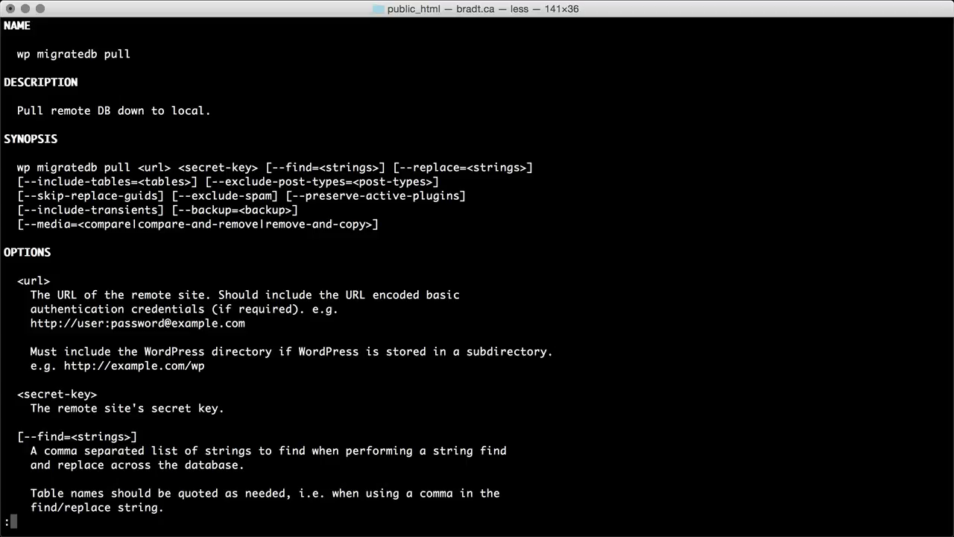
{"action": "scroll", "coordinate": [477, 268], "scroll_direction": "down", "scroll_amount": 6}
{"action": "scroll", "coordinate": [477, 268], "scroll_direction": "down", "scroll_amount": 12}
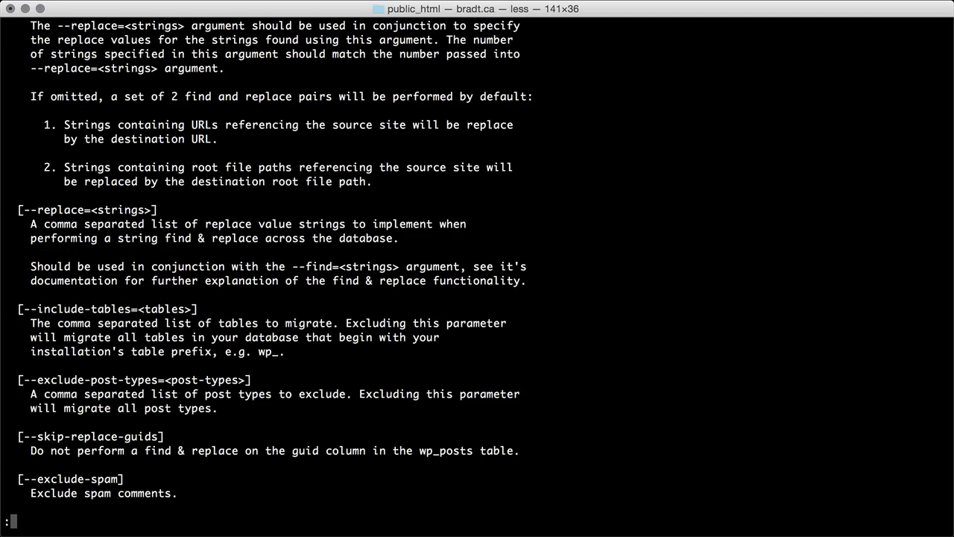
{"action": "scroll", "coordinate": [477, 269], "scroll_direction": "down", "scroll_amount": 6}
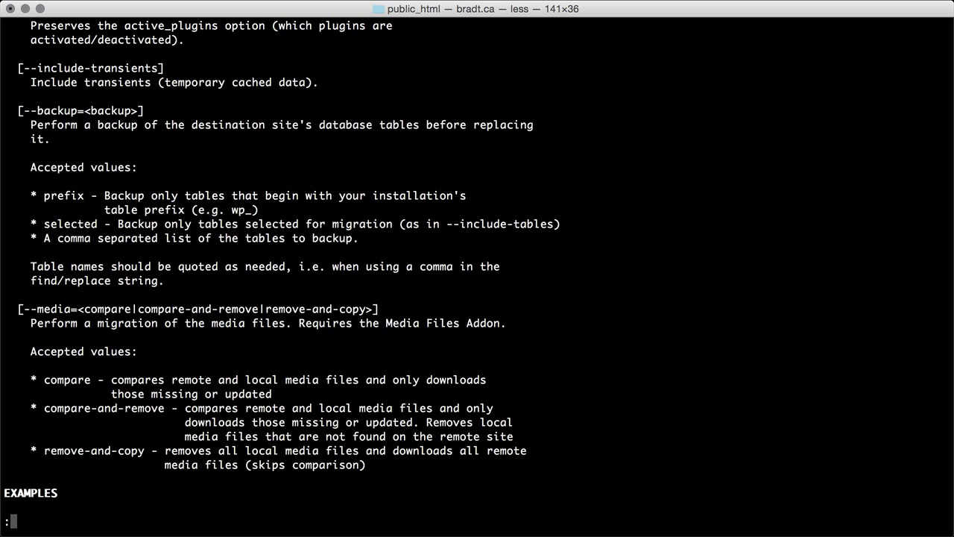
{"action": "scroll", "coordinate": [477, 269], "scroll_direction": "down", "scroll_amount": 2}
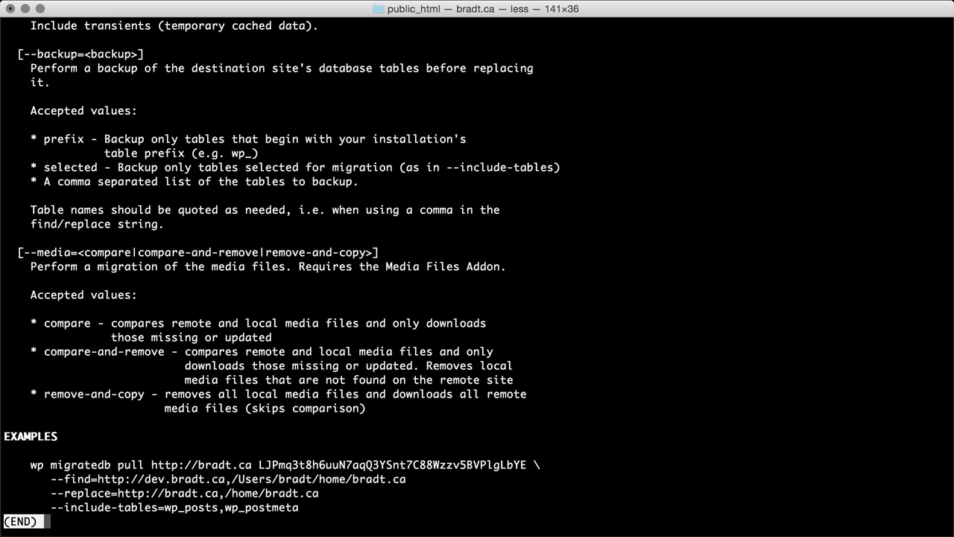
{"action": "key", "text": "q"}
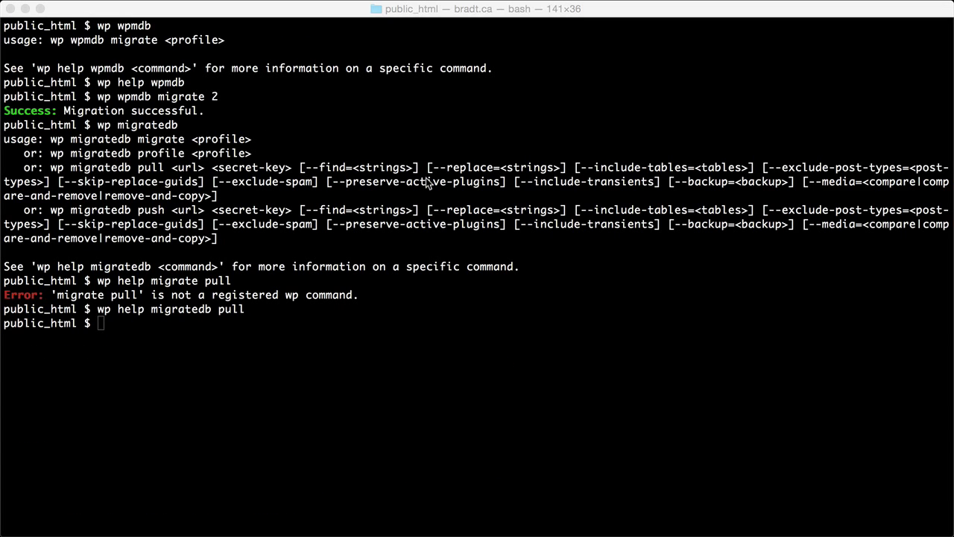
{"action": "left_click", "coordinate": [425, 198]}
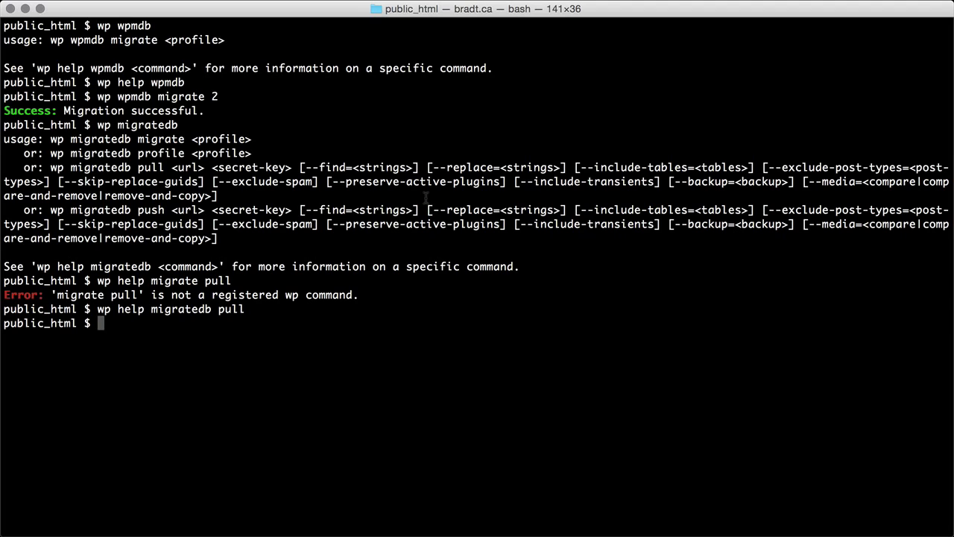
{"action": "type", "text": "wp migrat"}
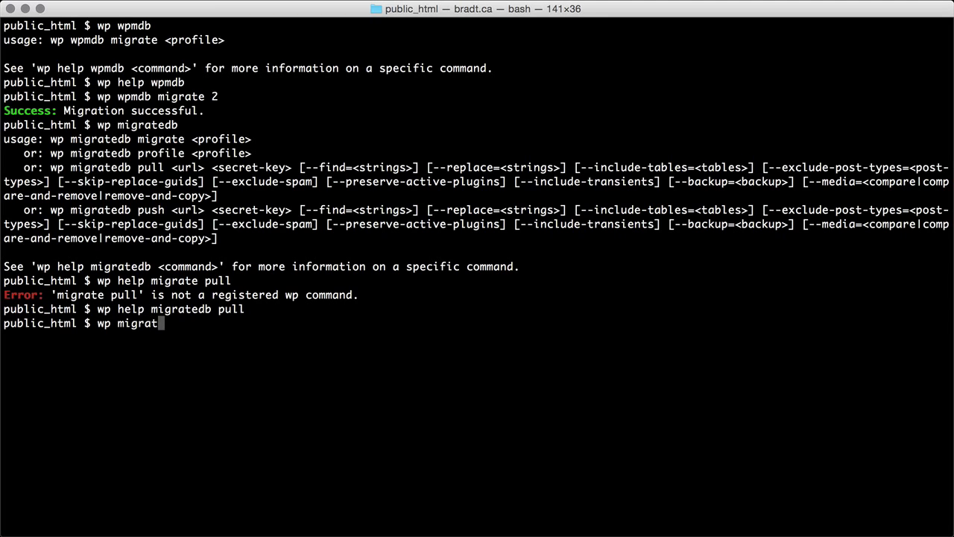
{"action": "type", "text": "edb push "}
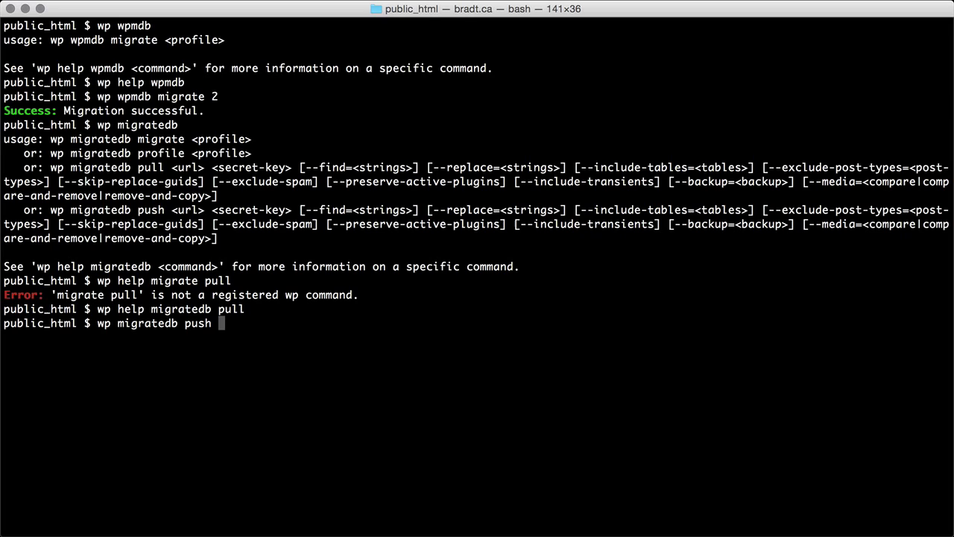
{"action": "type", "text": "http://192"}
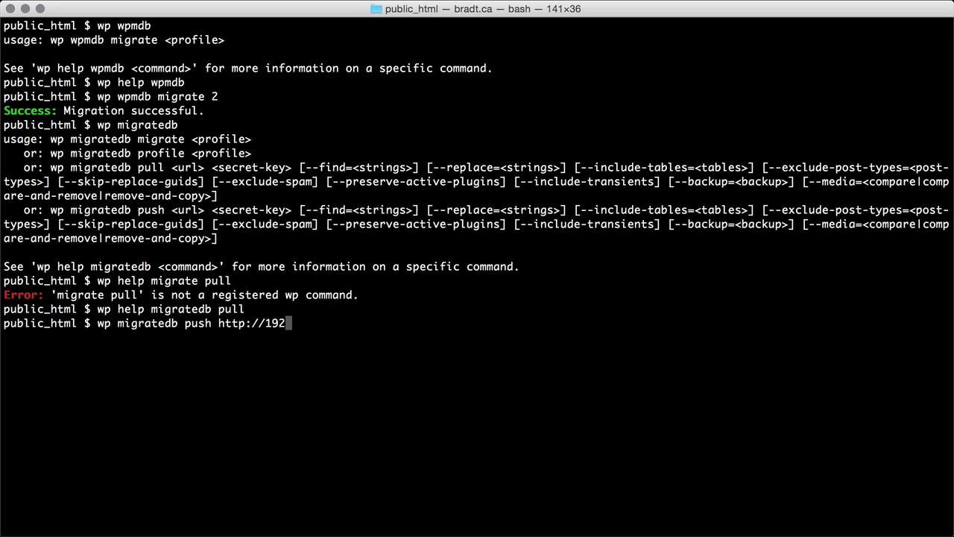
{"action": "type", "text": ".168.1.9/wp"}
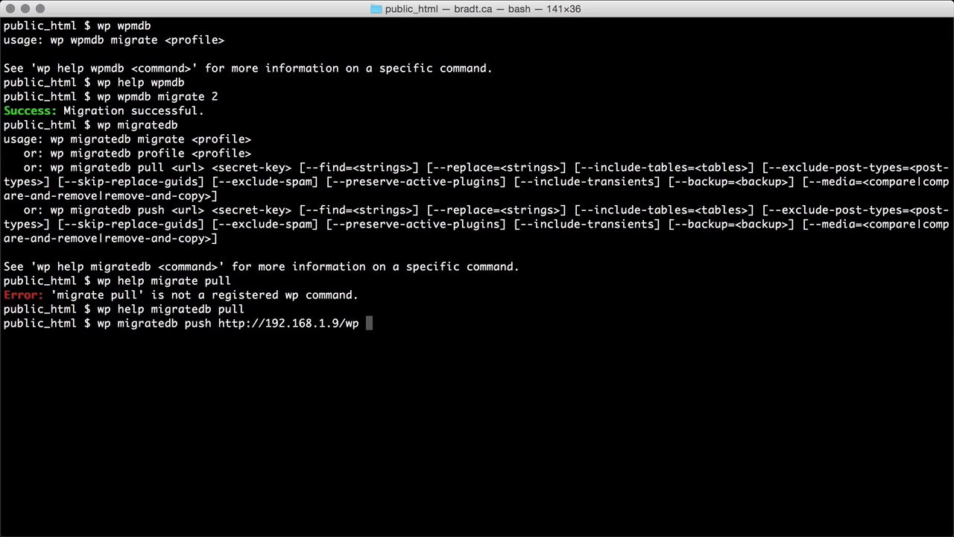
{"action": "key", "text": "super+v"}
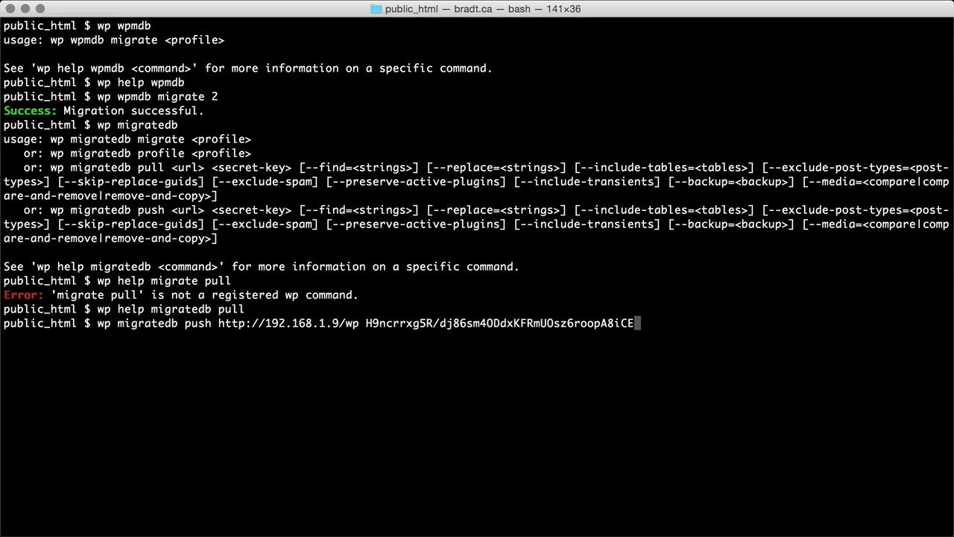
Add find and replace options to the push command, swapping //dev.bradt.ca for //192.168.1.9
{"action": "type", "text": "--find=//dev.bradt"}
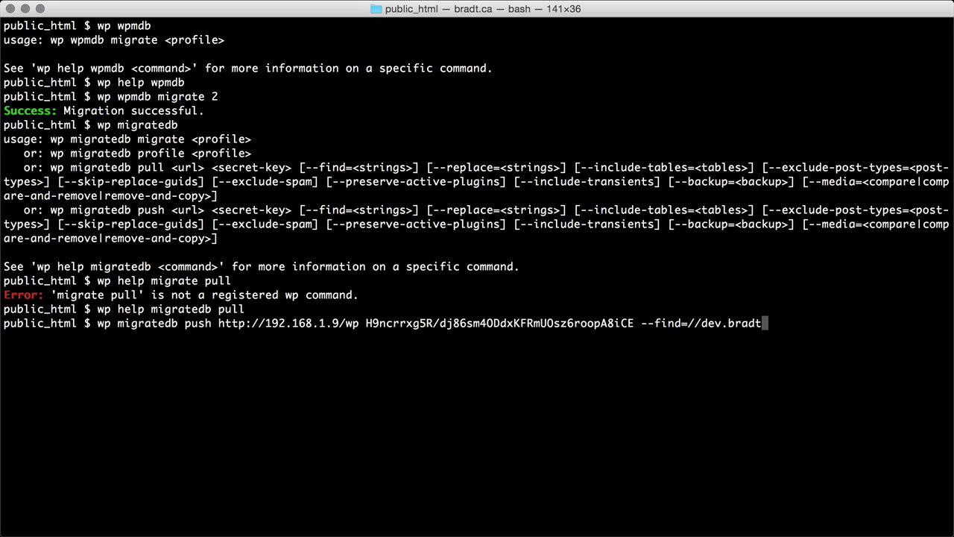
{"action": "type", "text": ".ca --replace="}
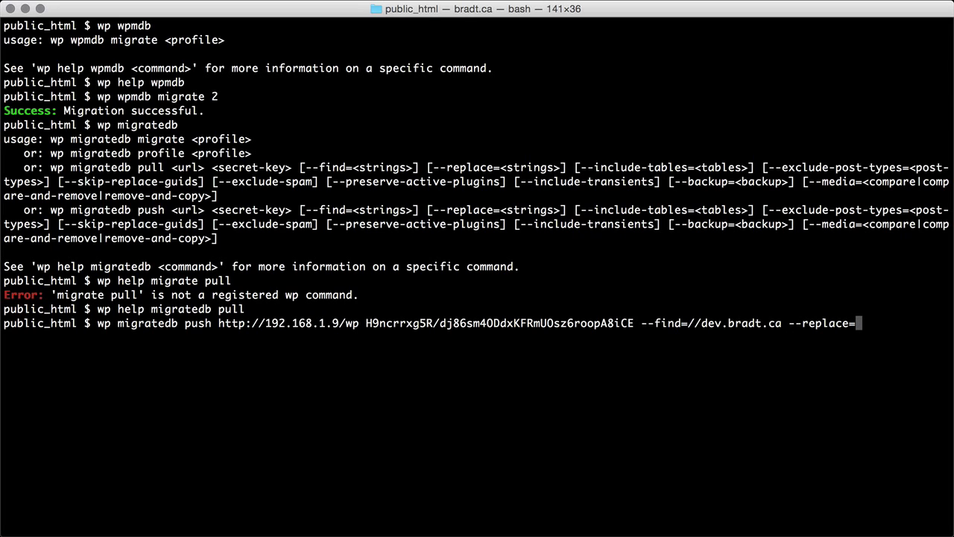
{"action": "type", "text": "//192.168."}
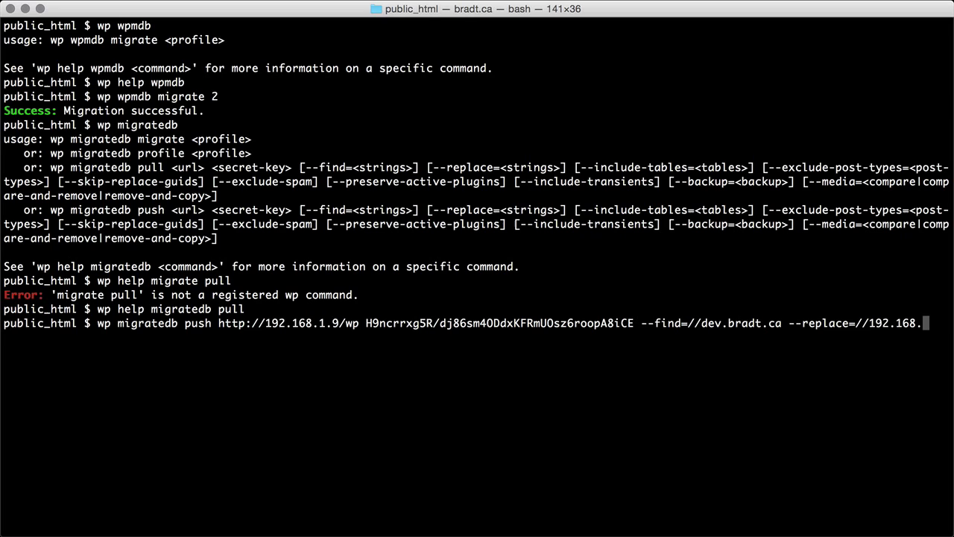
{"action": "type", "text": "1.9 --includ"}
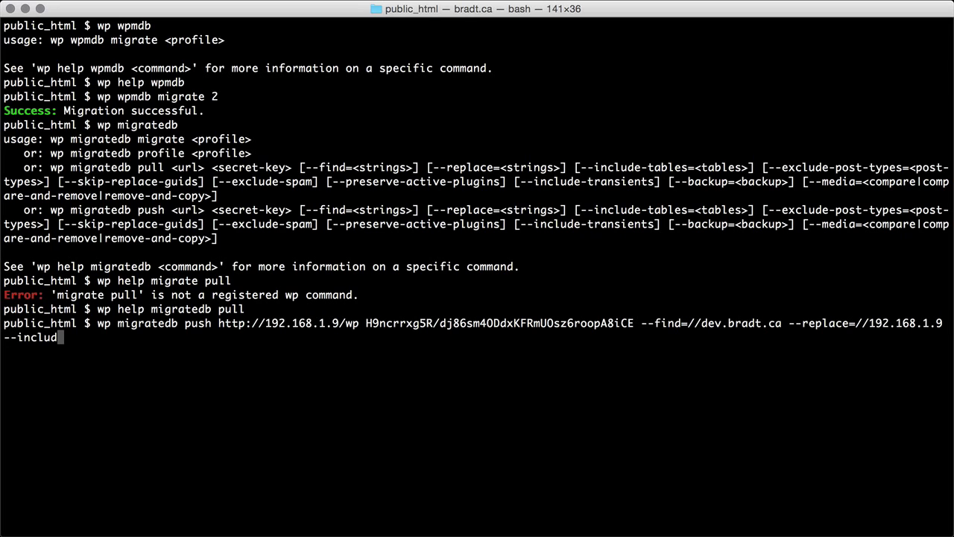
Limit the push to the wp_comments and wp_commentmeta tables with the --include-tables option
{"action": "type", "text": "e-tables=wp_co"}
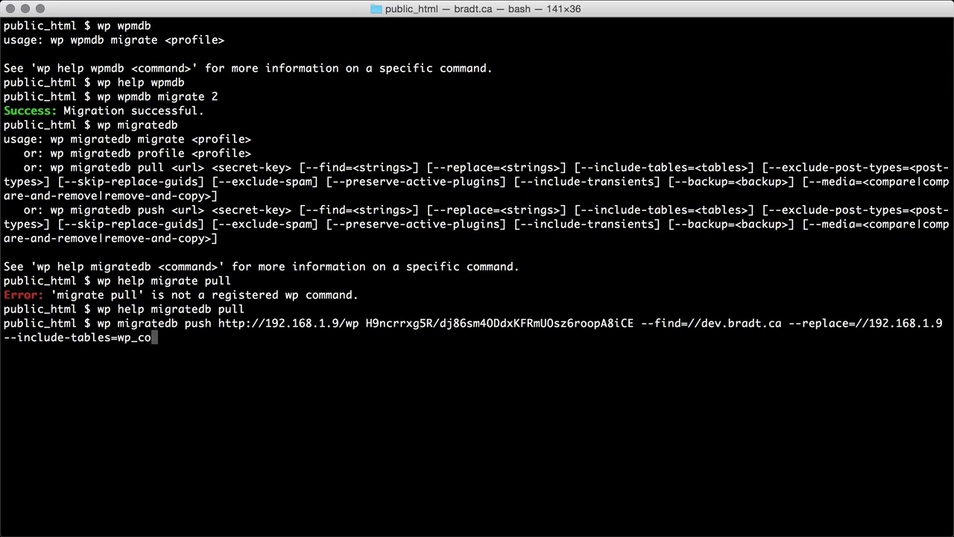
{"action": "type", "text": "mments,wp"}
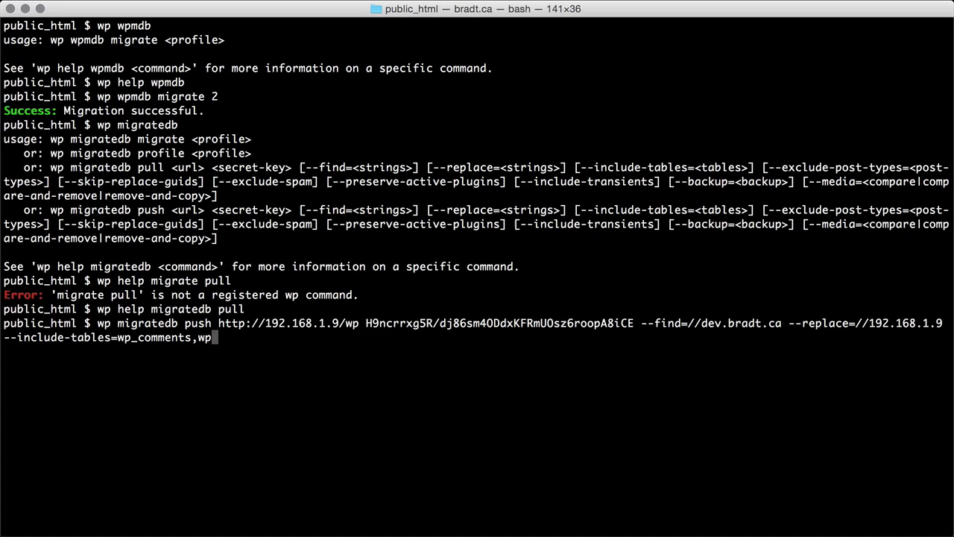
{"action": "type", "text": "_commentme"}
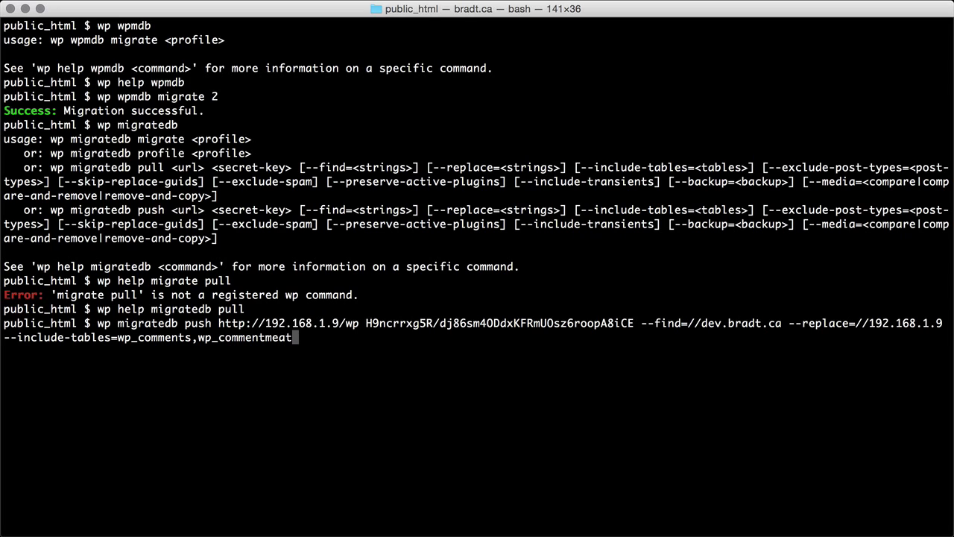
{"action": "type", "text": "ta --media"}
Set the push command's --media option to compare-and-remove and run the command
{"action": "key", "text": "BackSpace"}
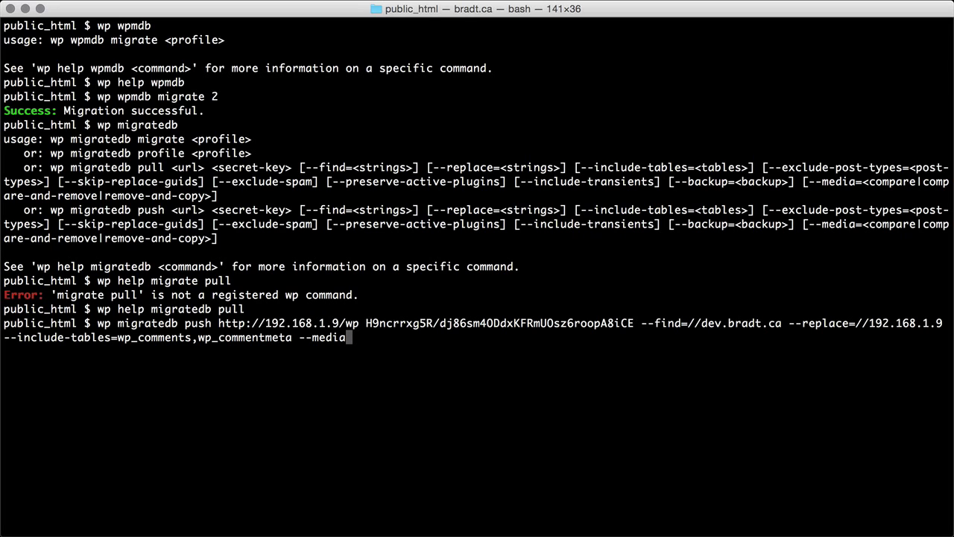
{"action": "type", "text": "=compare-"}
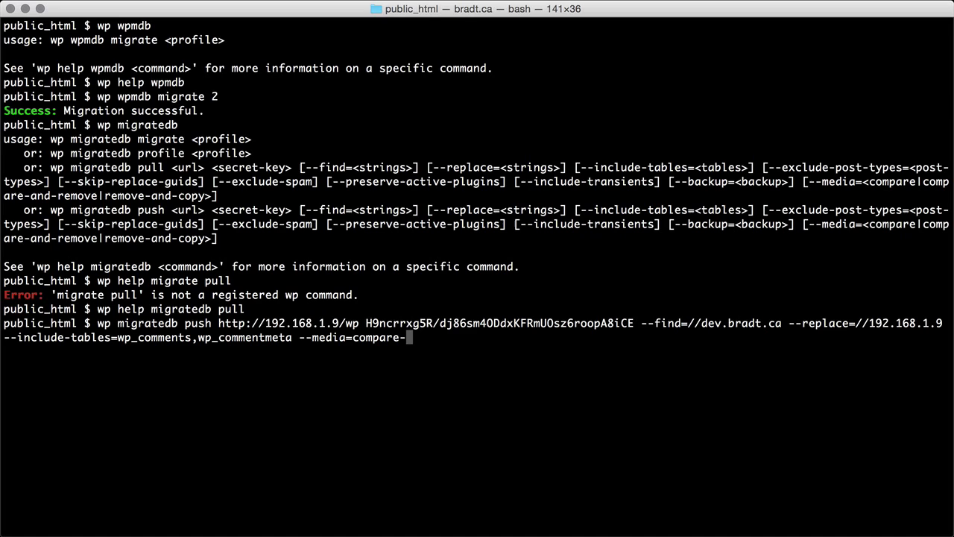
{"action": "type", "text": "and-remove"}
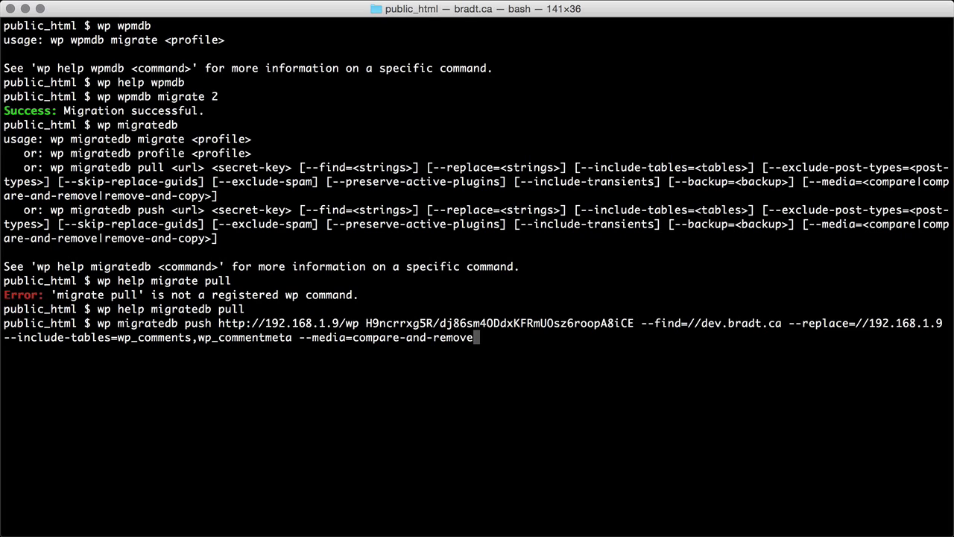
{"action": "key", "text": "Return"}
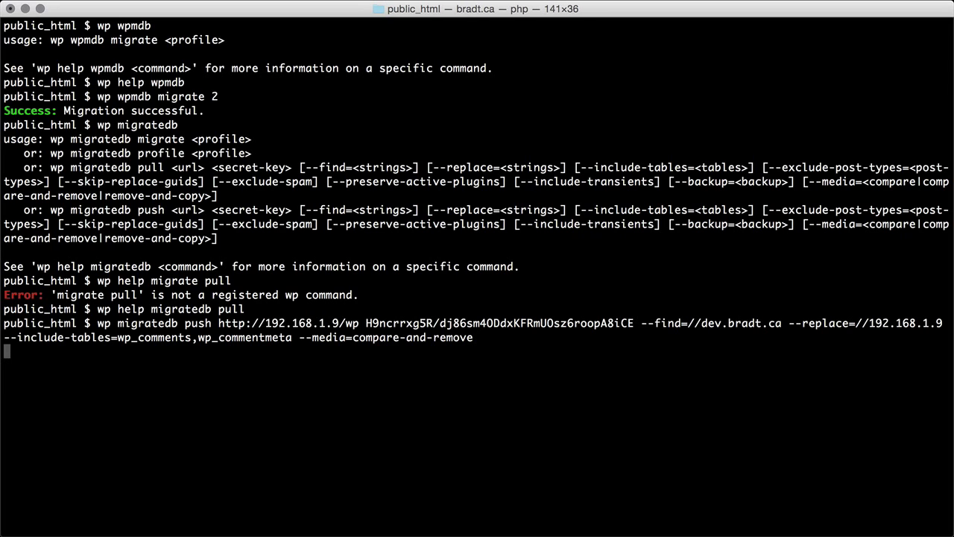